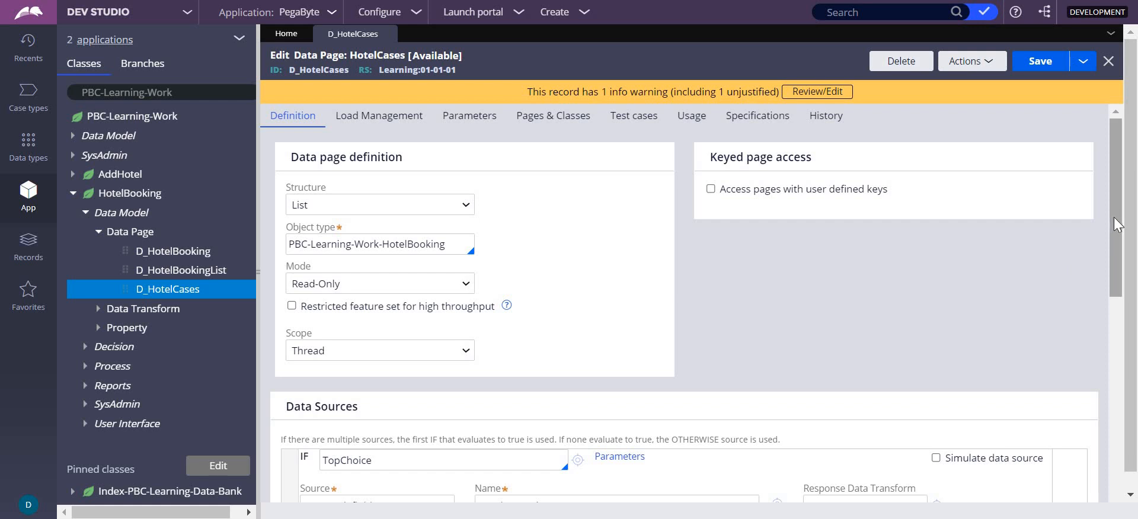
Step: Examine the conditional data sources of the D_HotelCases data page, including the IF, ELSE IF and OTHERWISE report definitions
{"action": "right_click", "coordinate": [1126, 332]}
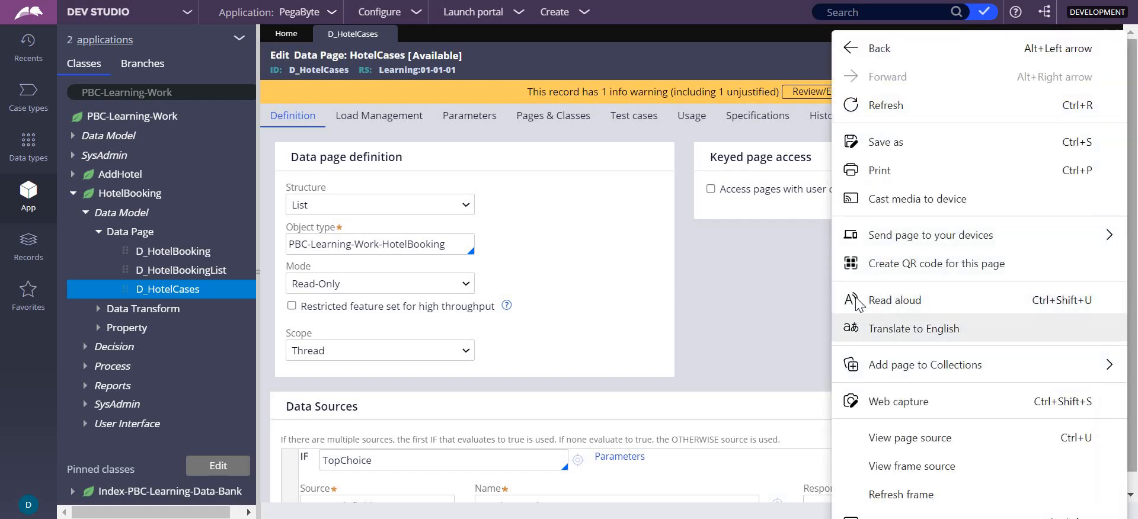
{"action": "left_click", "coordinate": [784, 299]}
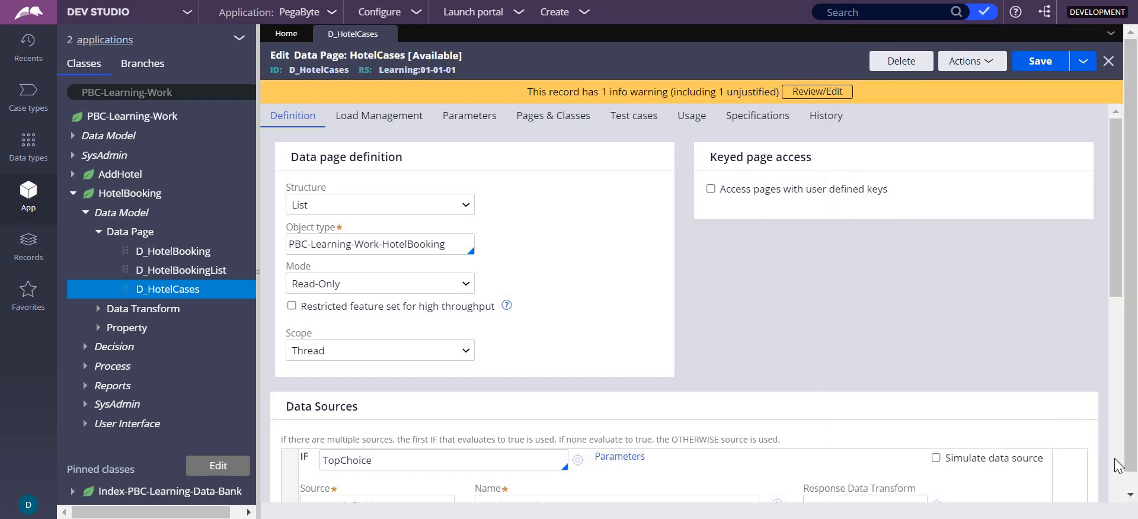
{"action": "scroll", "coordinate": [1118, 466], "scroll_direction": "down", "scroll_amount": 6}
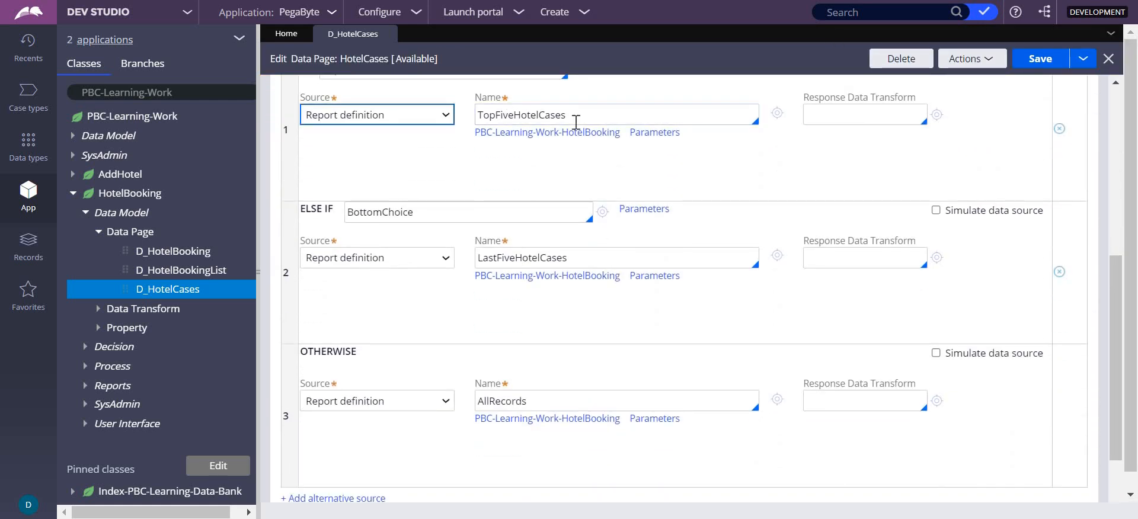
{"action": "left_click", "coordinate": [1114, 84]}
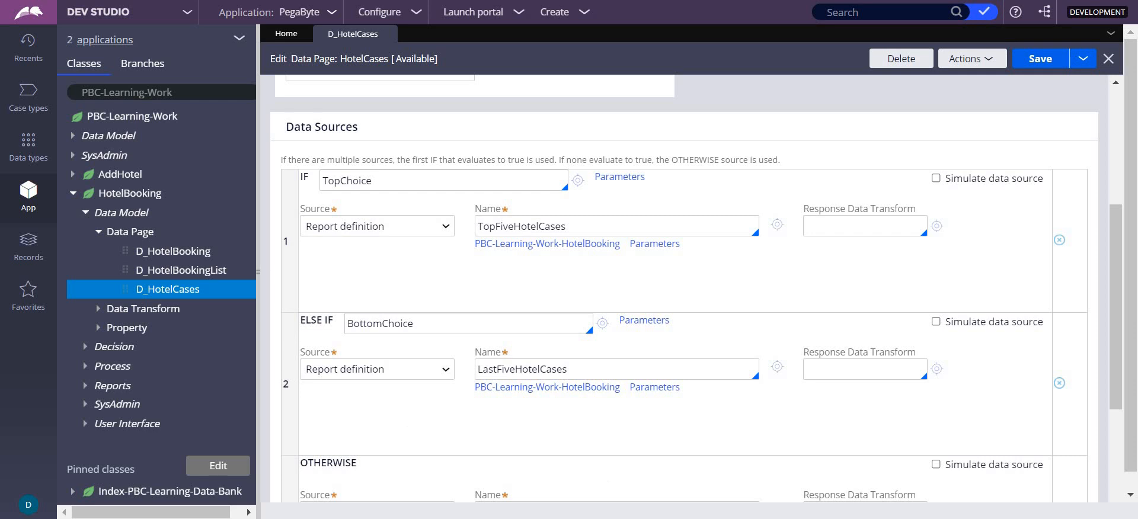
{"action": "left_click", "coordinate": [1131, 497]}
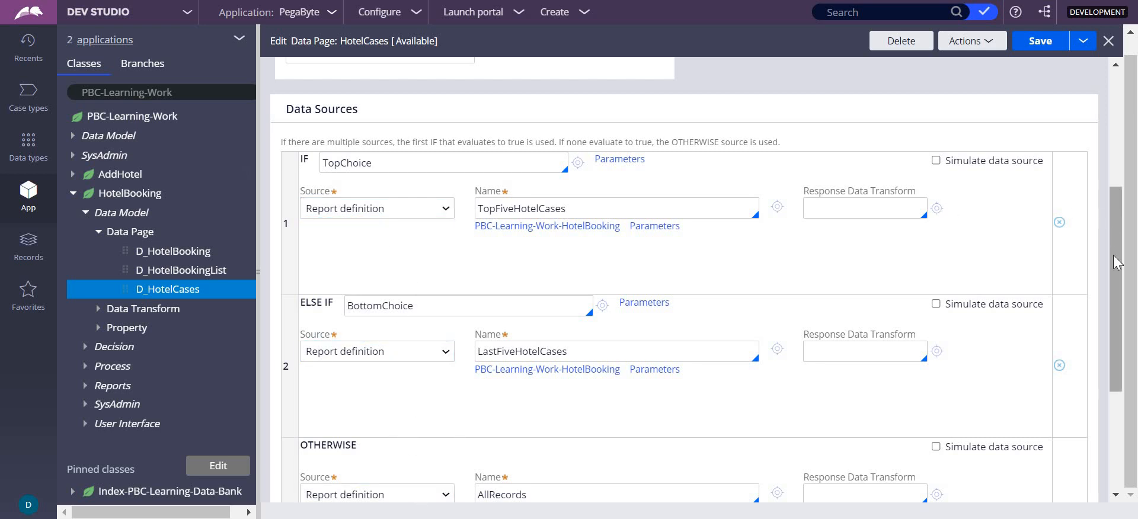
{"action": "scroll", "coordinate": [1114, 262], "scroll_direction": "down", "scroll_amount": 1}
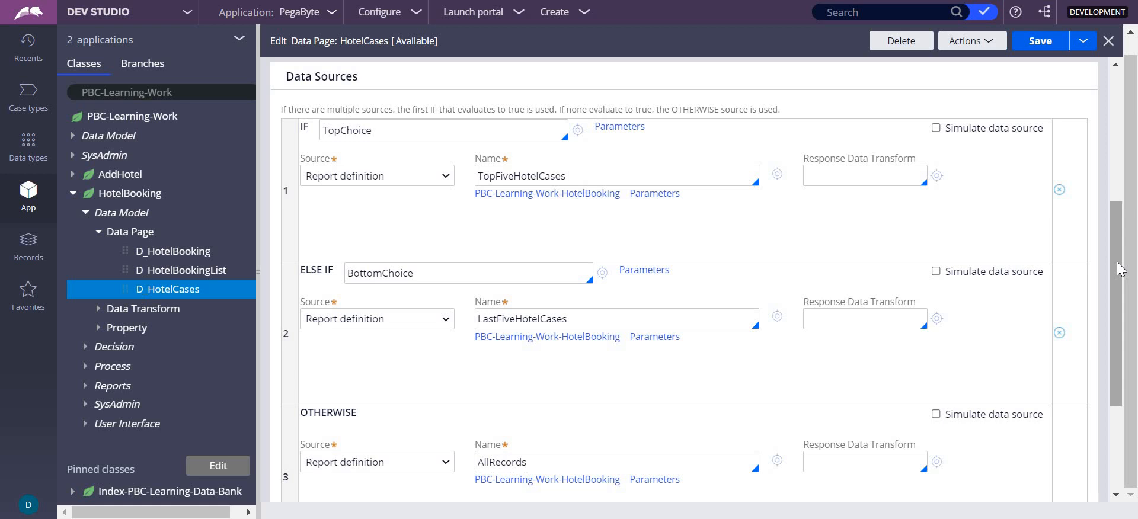
{"action": "scroll", "coordinate": [1121, 268], "scroll_direction": "down", "scroll_amount": 1}
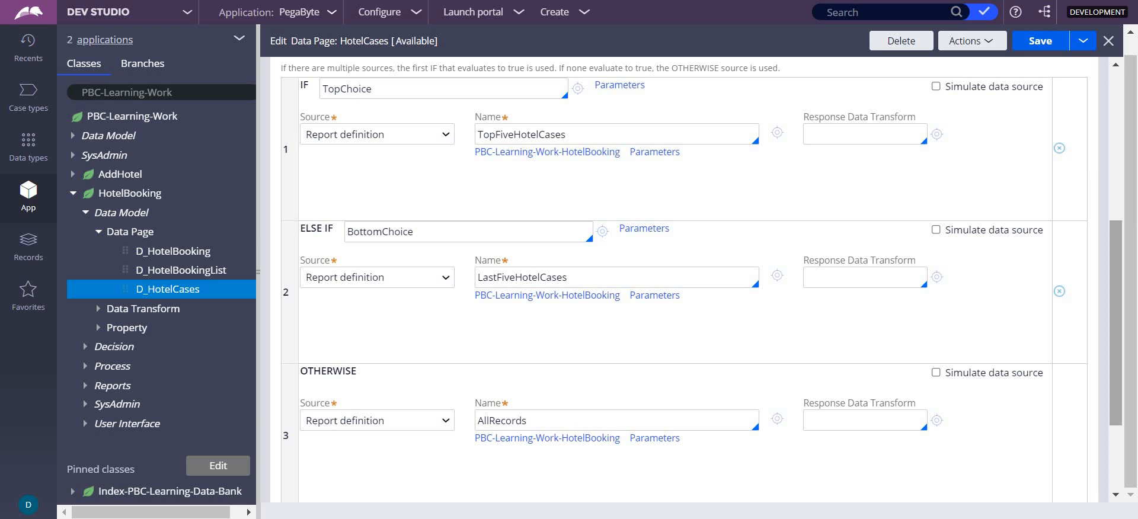
{"action": "scroll", "coordinate": [696, 279], "scroll_direction": "up", "scroll_amount": 2}
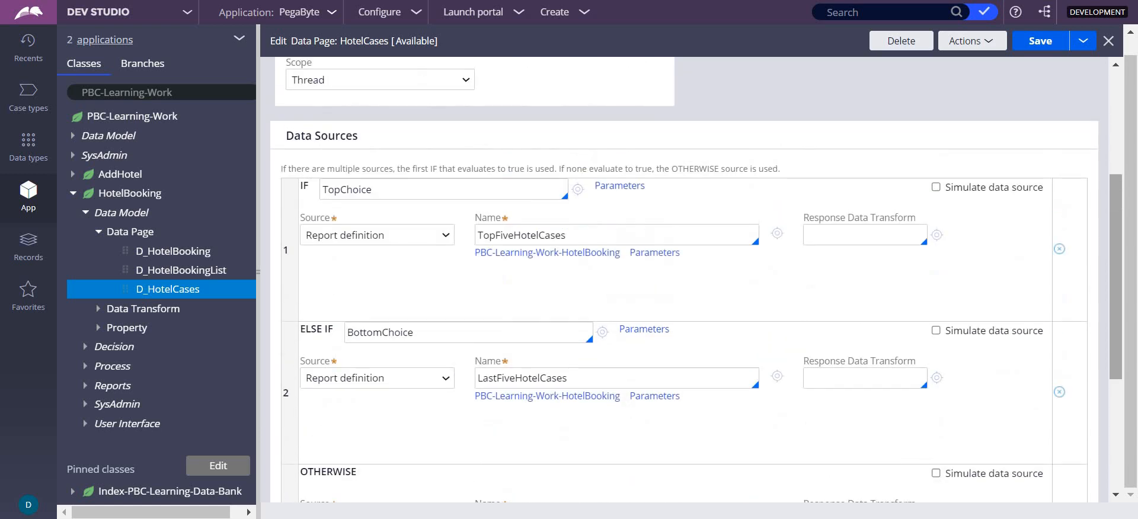
{"action": "scroll", "coordinate": [696, 280], "scroll_direction": "up", "scroll_amount": 1}
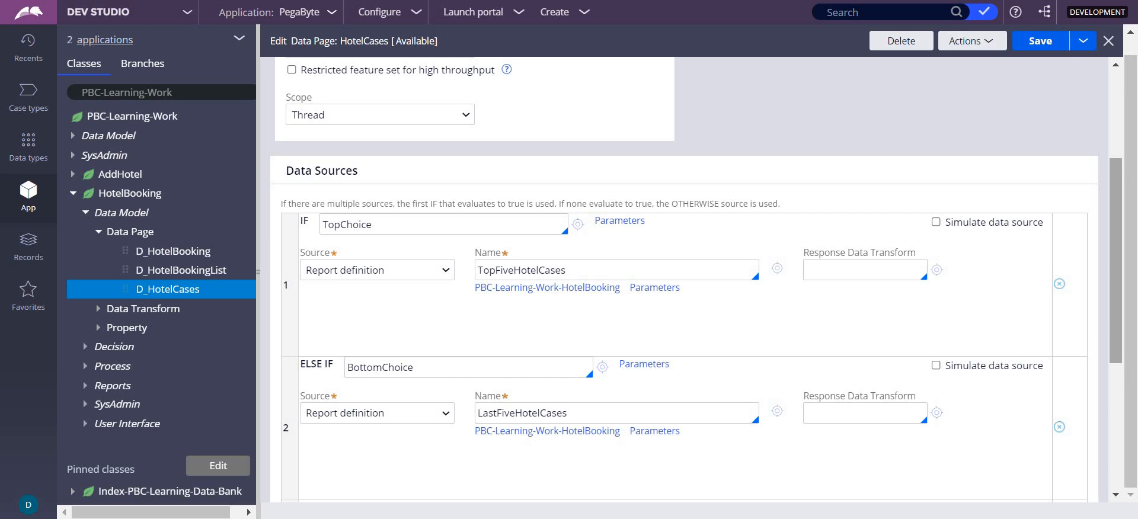
{"action": "scroll", "coordinate": [696, 279], "scroll_direction": "down", "scroll_amount": 2}
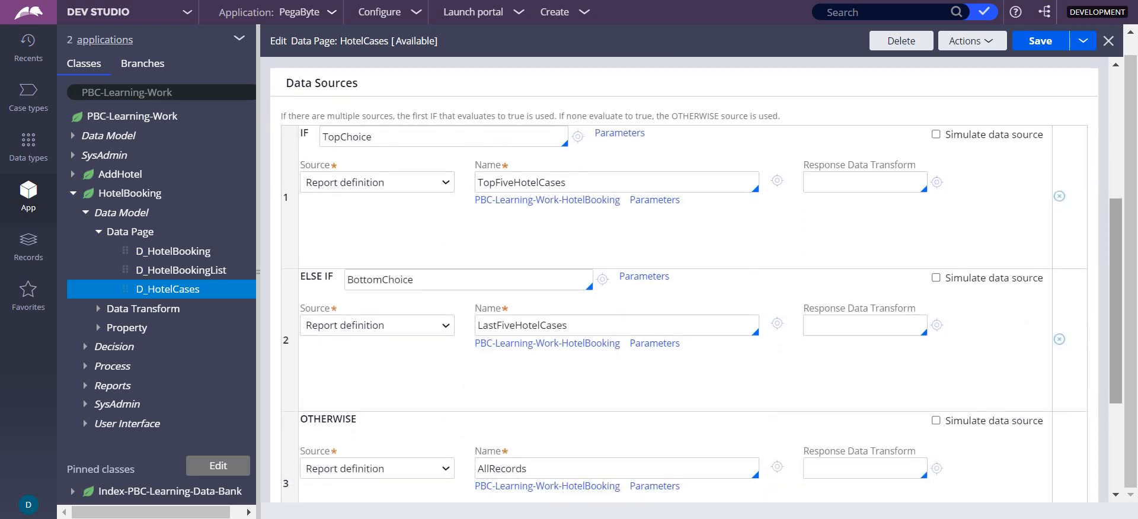
Step: Inspect the conditions of the TopChoice and BottomChoice when rules used by the data sources, closing each rule after viewing it
{"action": "left_click", "coordinate": [578, 136]}
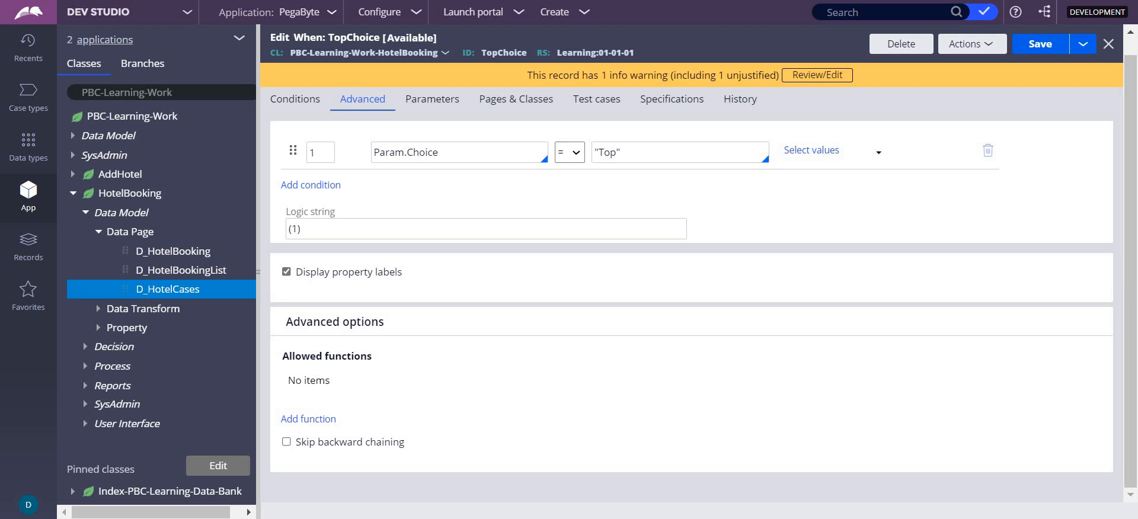
{"action": "left_click", "coordinate": [1108, 44]}
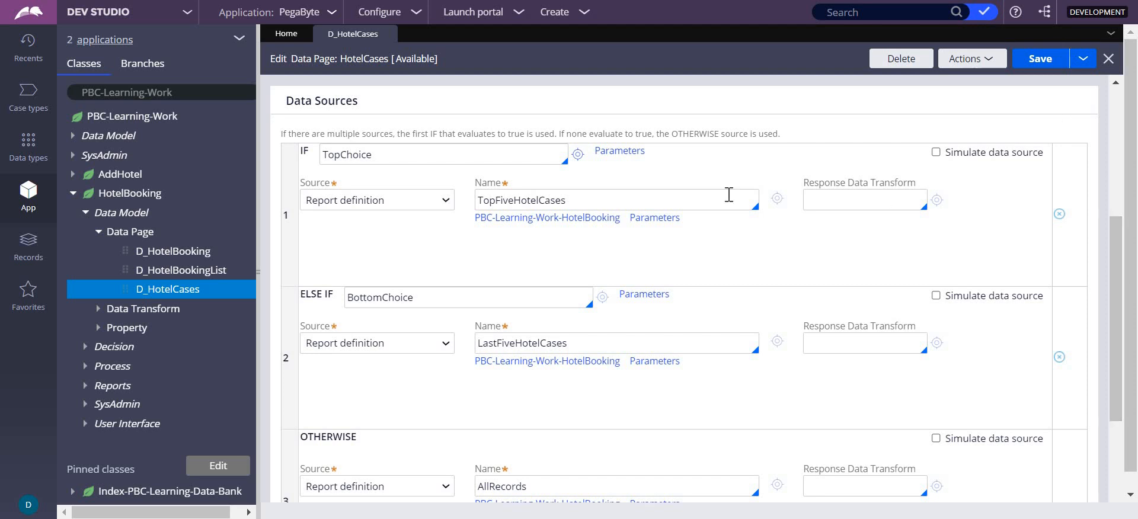
{"action": "scroll", "coordinate": [841, 489], "scroll_direction": "up", "scroll_amount": 1}
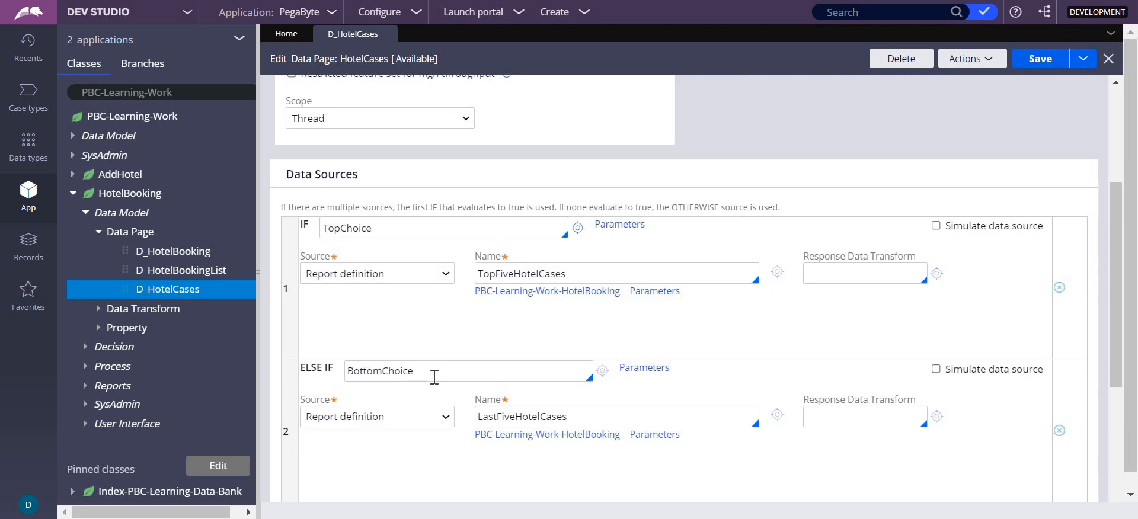
{"action": "left_click", "coordinate": [603, 370]}
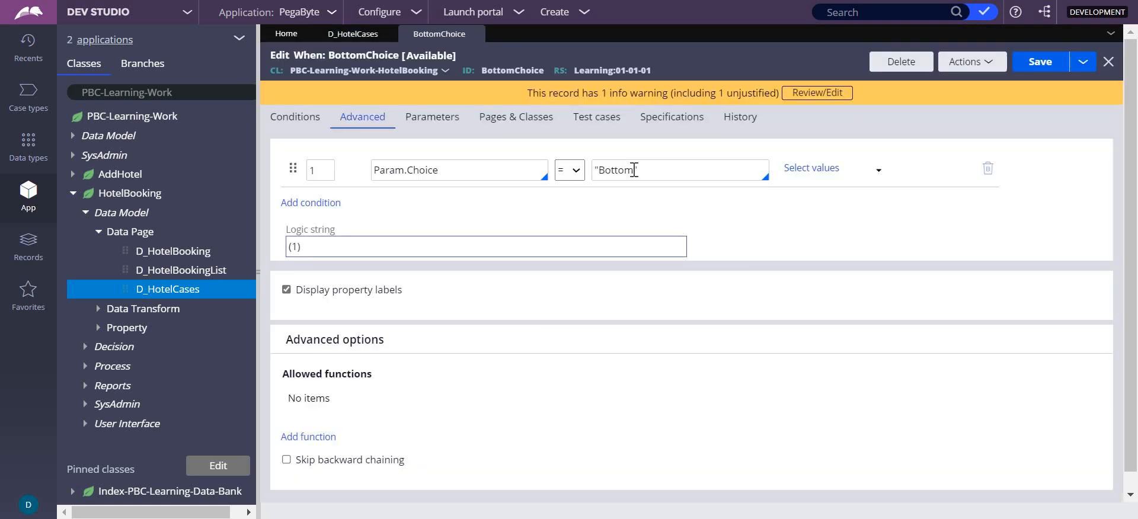
{"action": "left_click", "coordinate": [475, 35]}
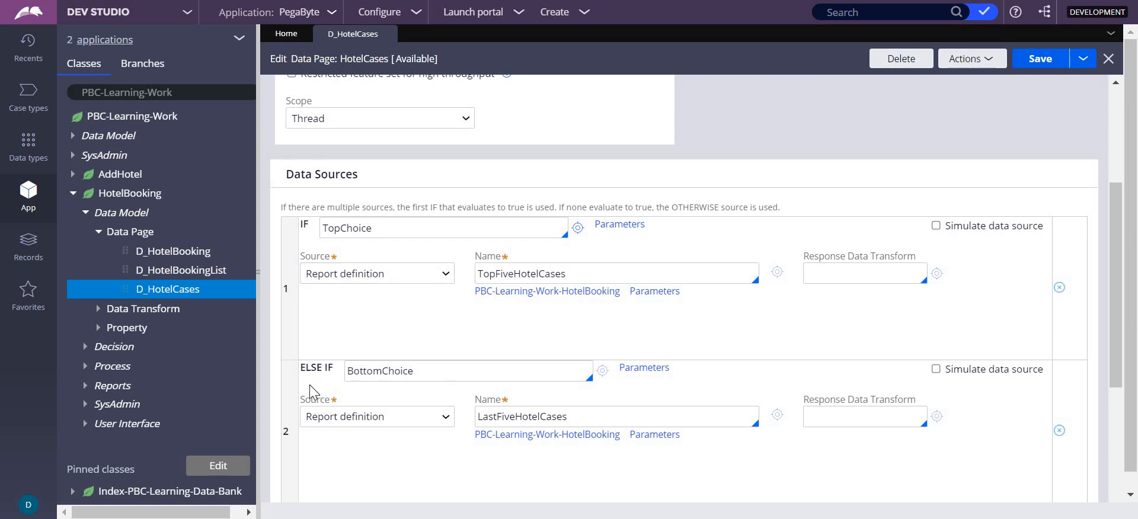
Step: Check the OTHERWISE data source and the data page's parameters, and return to its definition
{"action": "left_click_drag", "start_coordinate": [1121, 301], "coordinate": [1120, 352]}
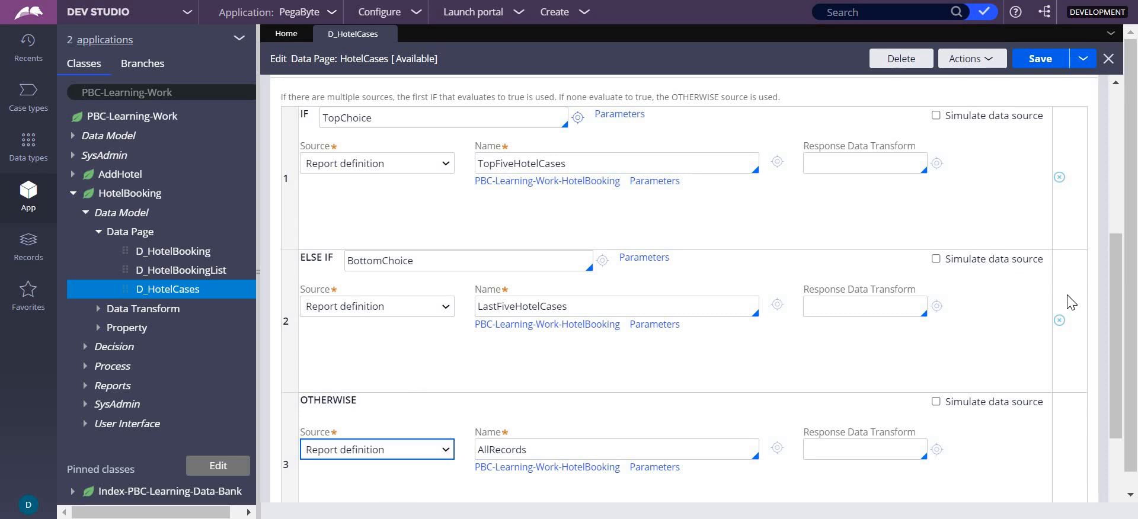
{"action": "scroll", "coordinate": [1112, 189], "scroll_direction": "up", "scroll_amount": 10}
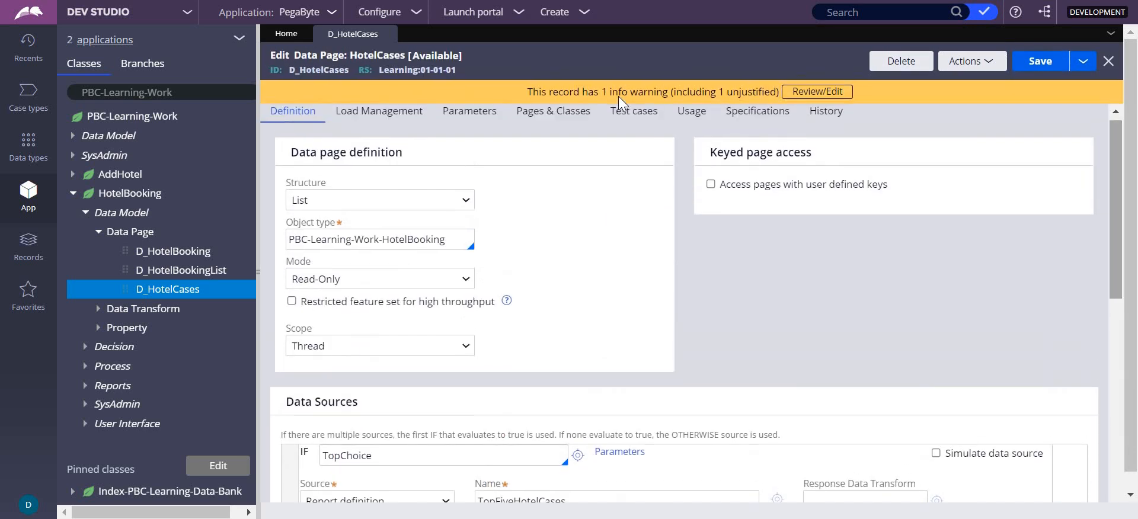
{"action": "left_click", "coordinate": [475, 122]}
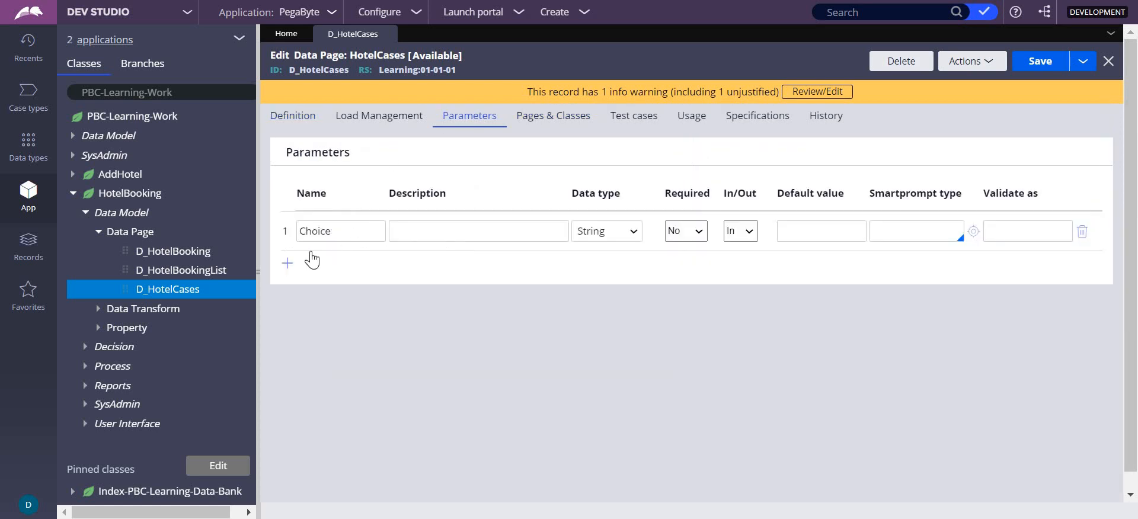
{"action": "left_click", "coordinate": [303, 115]}
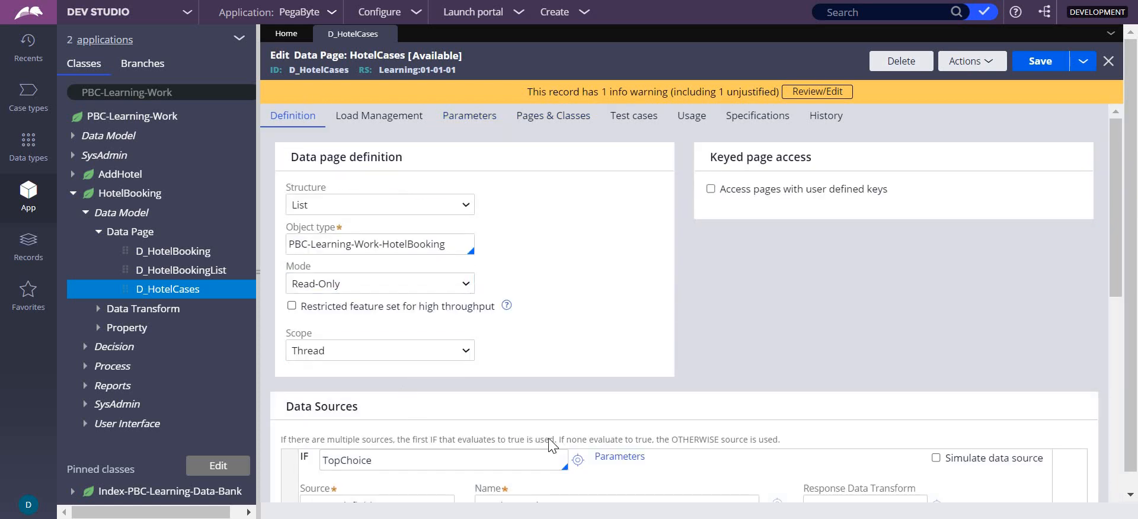
Step: Review the parameter and condition of the TopChoice when rule, and return to the D_HotelCases data page
{"action": "left_click", "coordinate": [578, 461]}
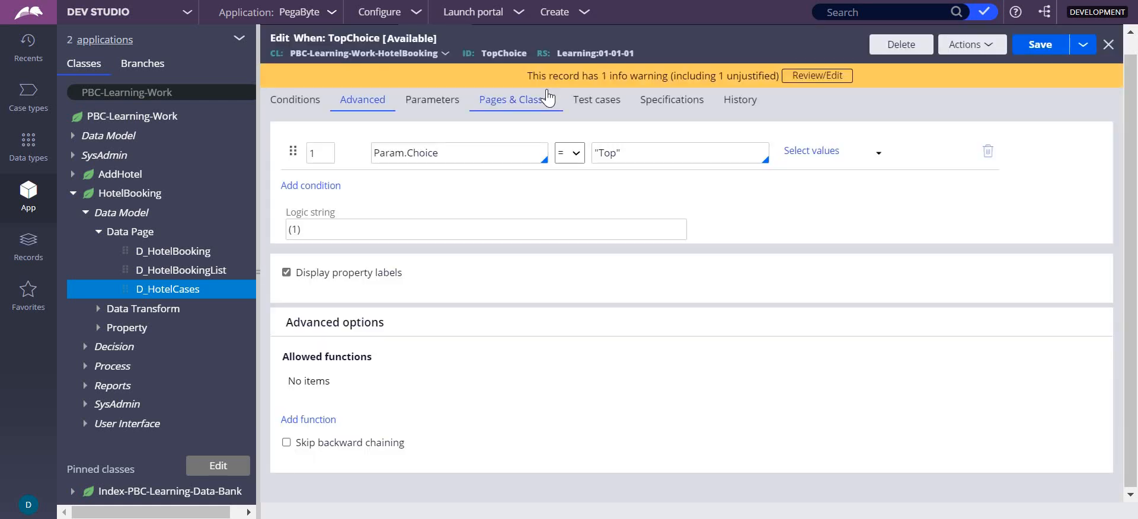
{"action": "left_click", "coordinate": [547, 95]}
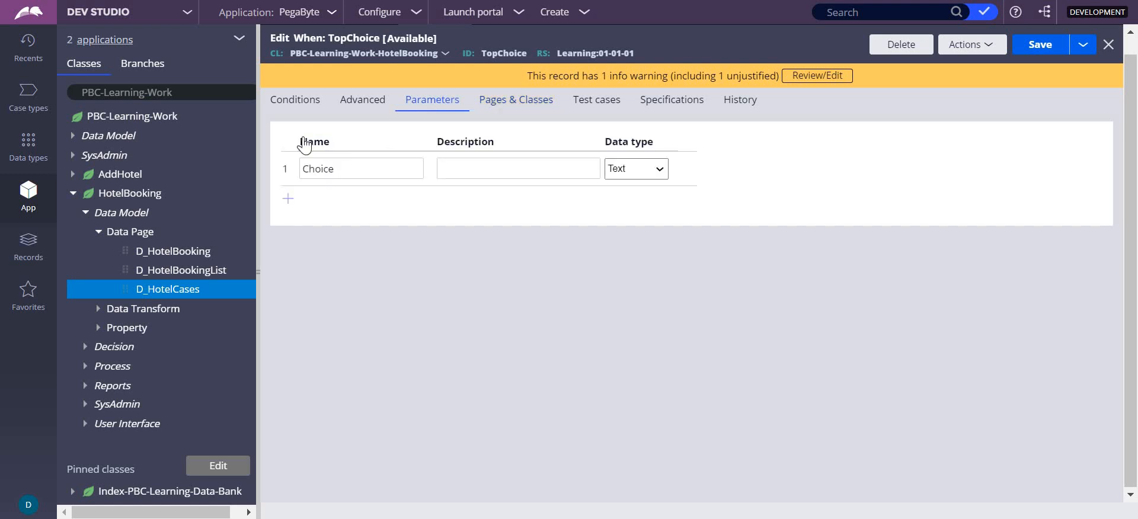
{"action": "left_click", "coordinate": [297, 108]}
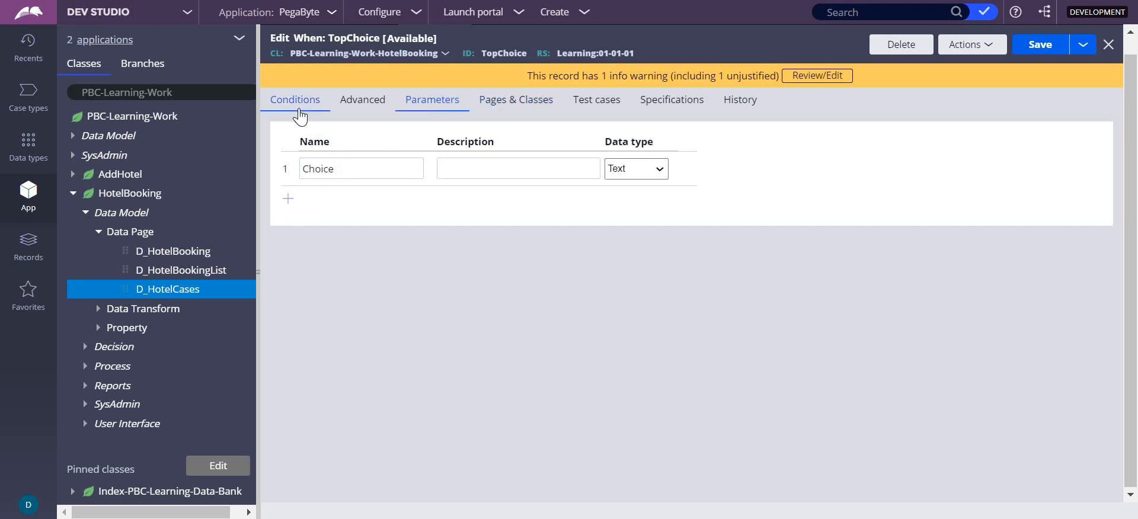
{"action": "left_click", "coordinate": [355, 101]}
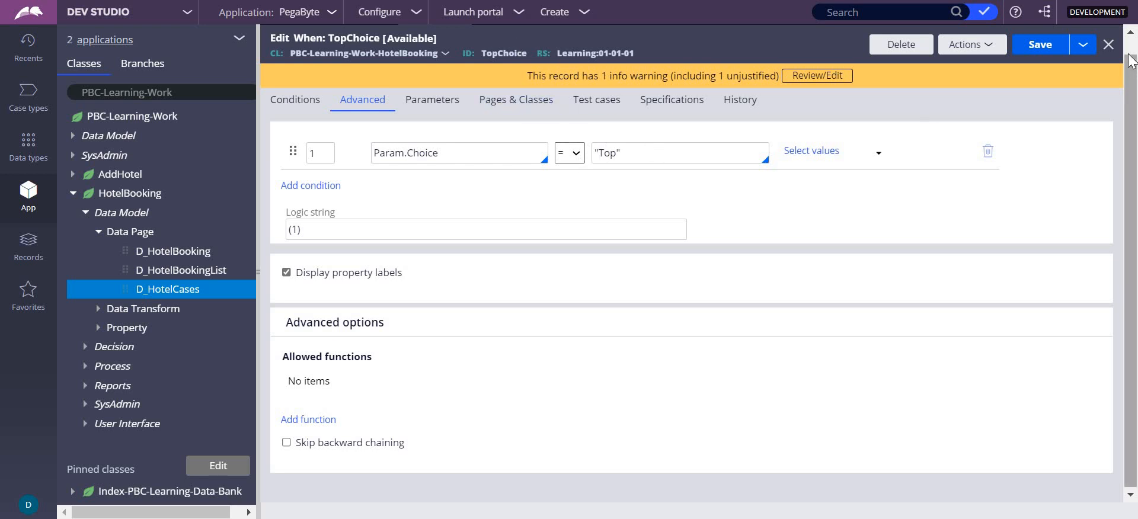
{"action": "scroll", "coordinate": [606, 36], "scroll_direction": "up", "scroll_amount": 1}
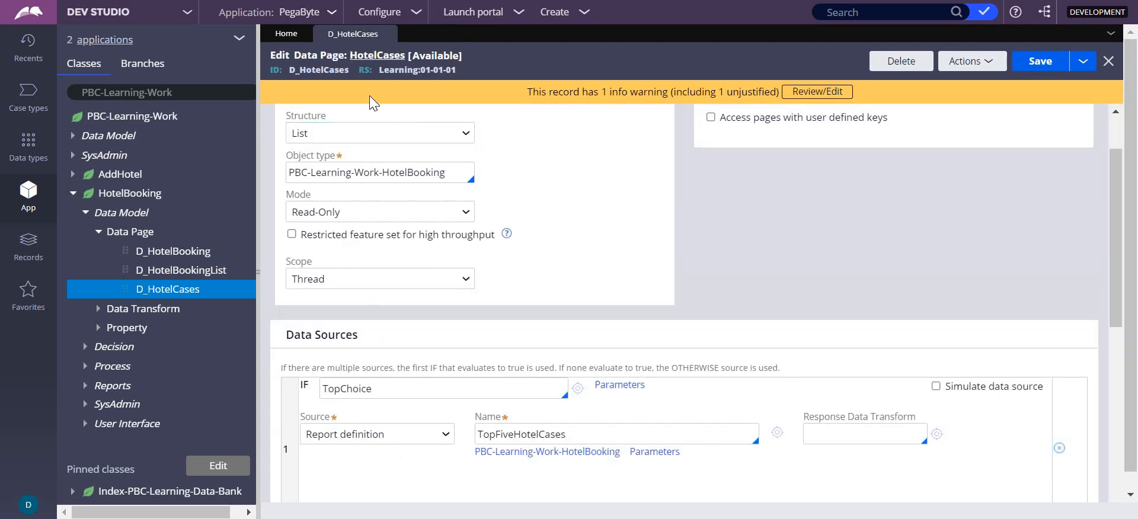
Step: Run the D_HotelCases data page with the Choice parameter left empty
{"action": "left_click", "coordinate": [1114, 142]}
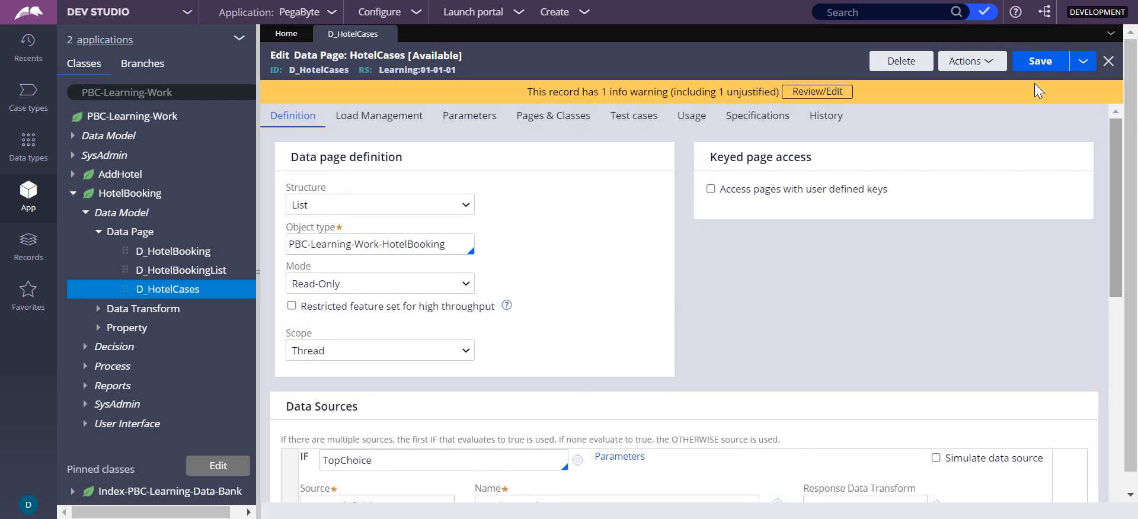
{"action": "left_click", "coordinate": [977, 62]}
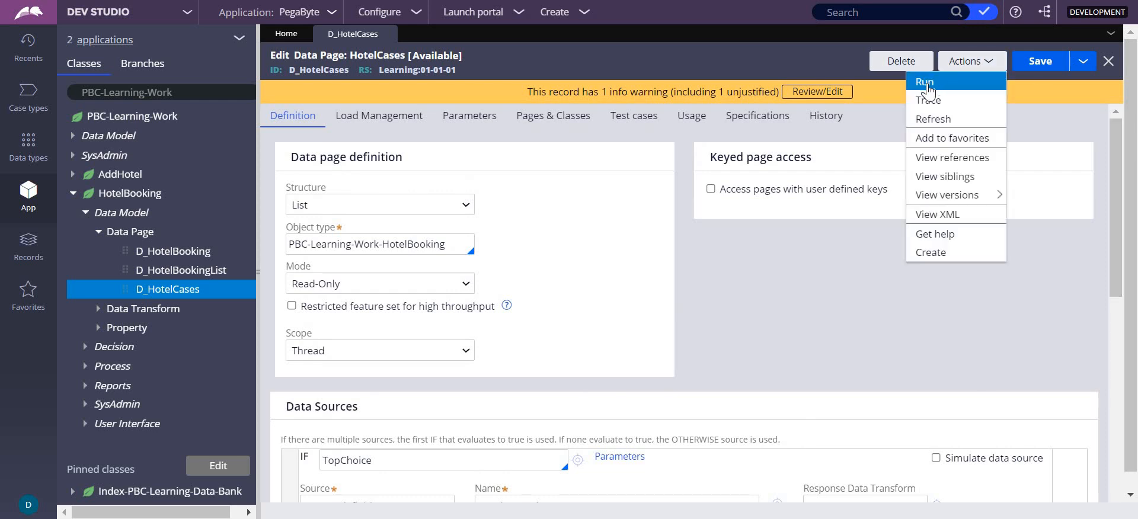
{"action": "left_click", "coordinate": [926, 82]}
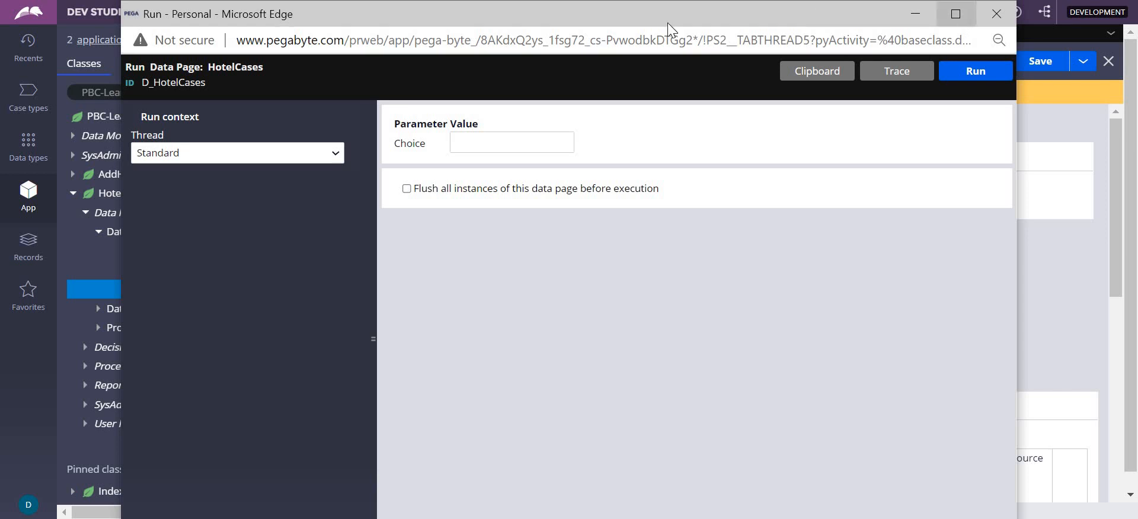
{"action": "double_click", "coordinate": [667, 23]}
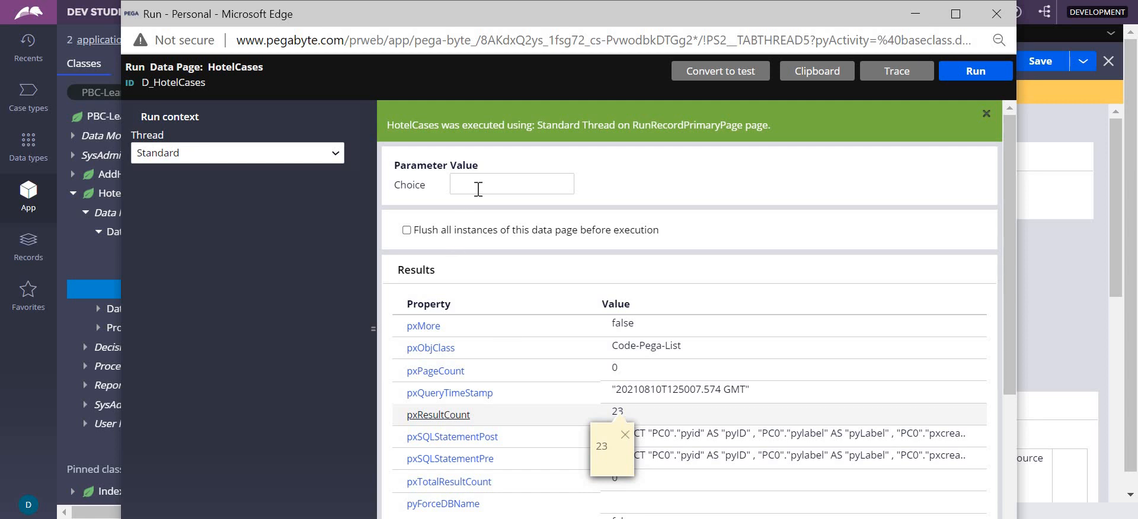
Step: Run the data page with Choice set to Top, flushing all its instances before execution
{"action": "left_click", "coordinate": [495, 178]}
{"action": "key", "text": "Caps_Lock"}
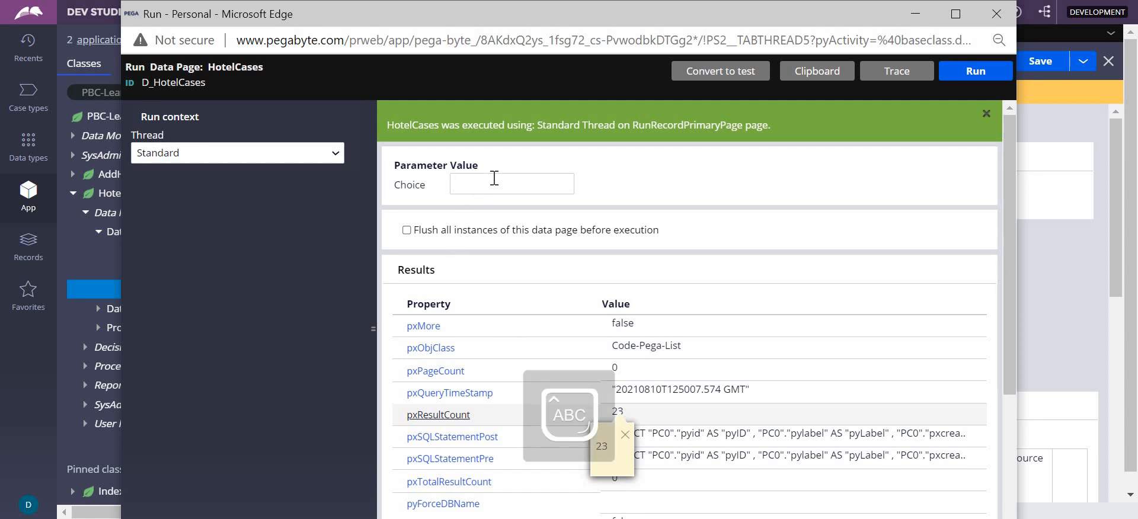
{"action": "type", "text": "Top"}
{"action": "left_click", "coordinate": [406, 227]}
{"action": "left_click", "coordinate": [407, 230]}
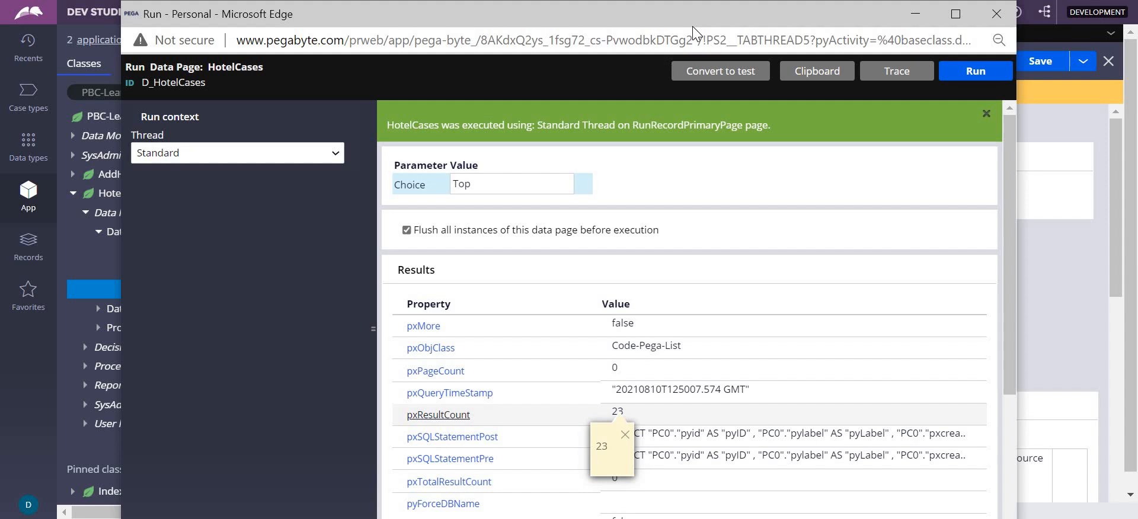
{"action": "right_click", "coordinate": [703, 147]}
{"action": "left_click", "coordinate": [670, 186]}
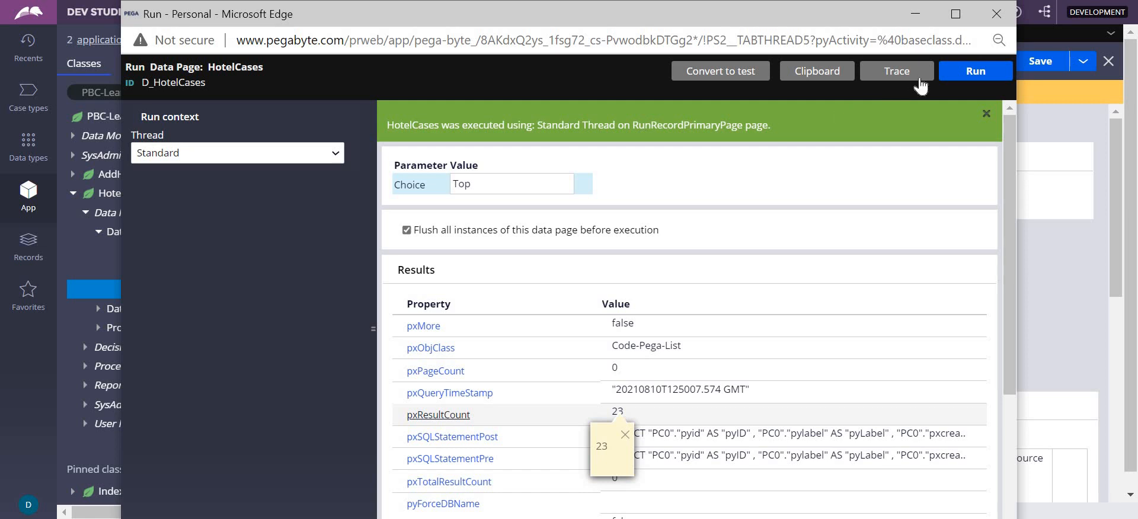
{"action": "left_click", "coordinate": [949, 71]}
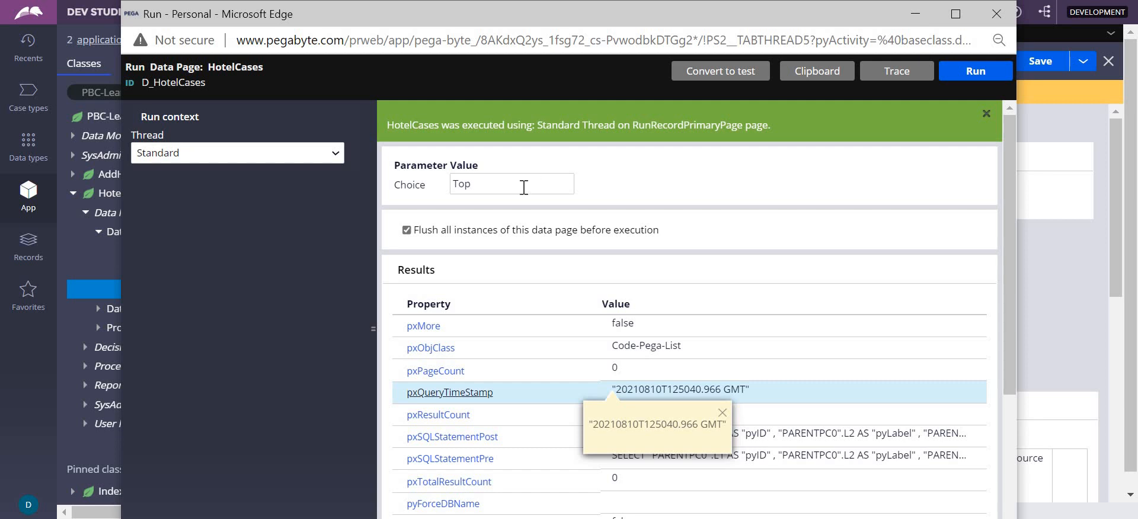
Step: Run the data page with Choice set to Bottom and inspect the pxSQLStatementPost value in the results
{"action": "type", "text": "Bottom"}
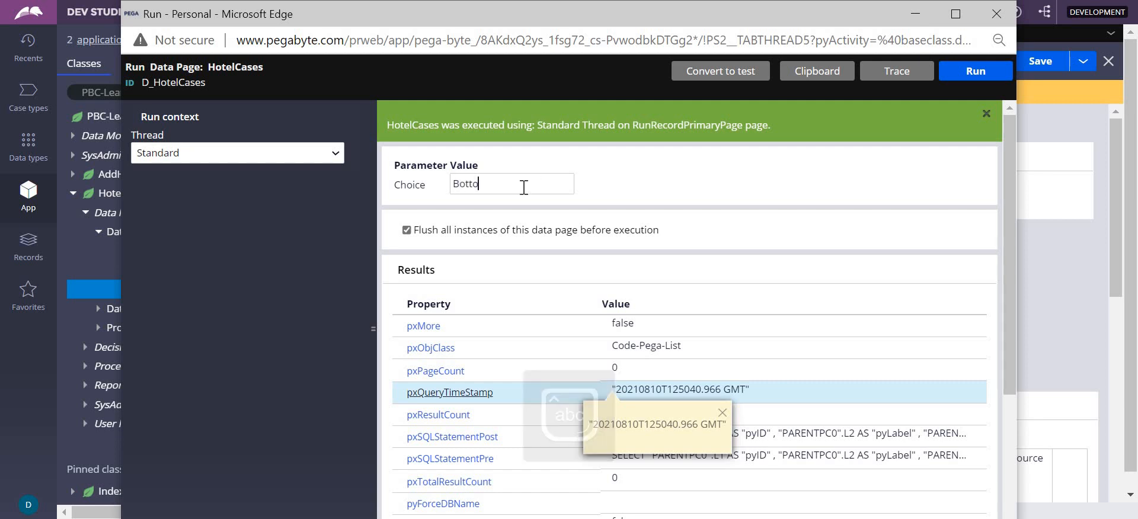
{"action": "left_click", "coordinate": [976, 72]}
{"action": "left_click", "coordinate": [647, 434]}
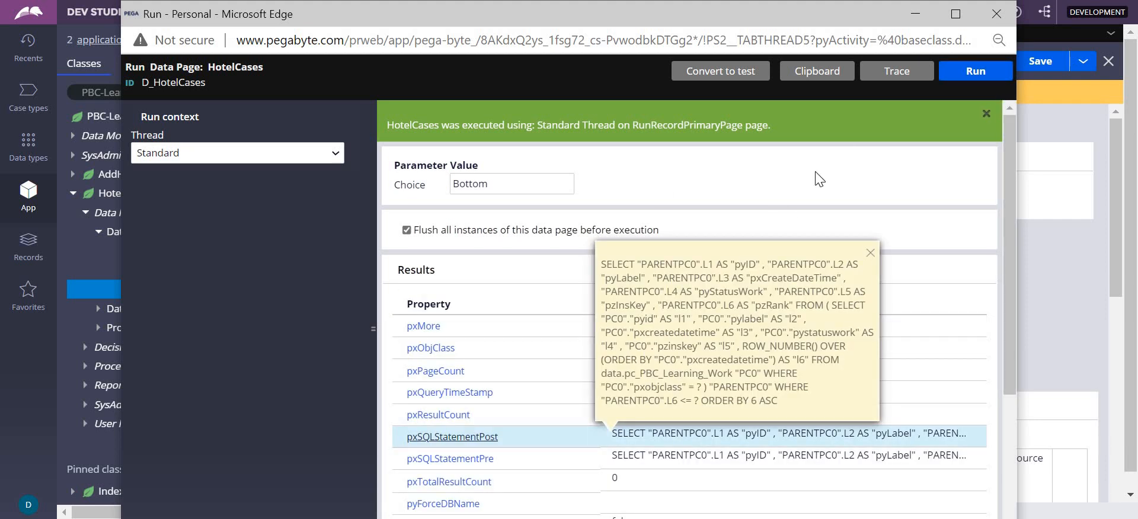
{"action": "left_click", "coordinate": [879, 195]}
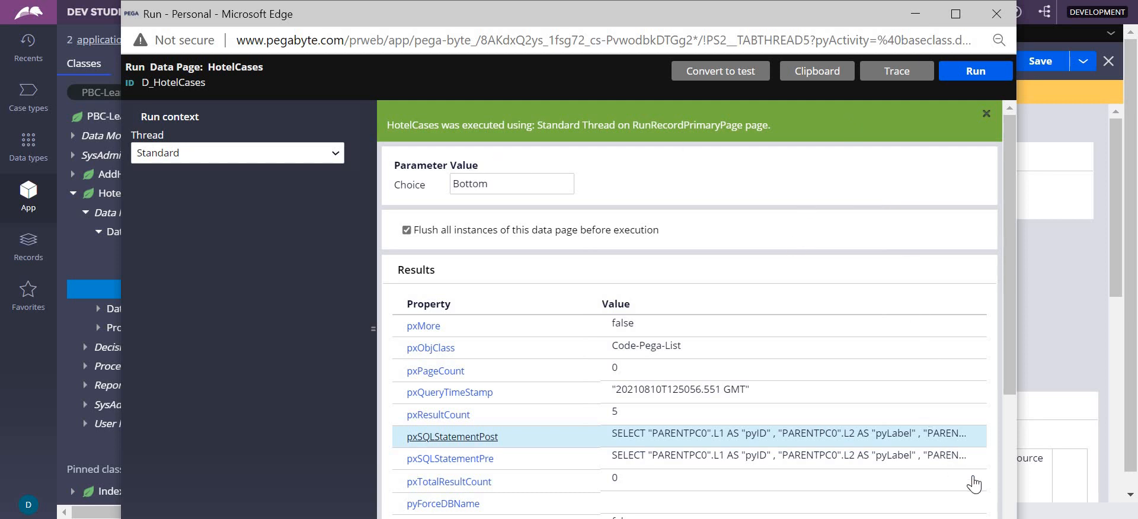
Step: Inspect the full pxSQLStatementPre value in the run results for the Bottom choice
{"action": "left_click", "coordinate": [963, 461]}
{"action": "scroll", "coordinate": [1006, 516], "scroll_direction": "down", "scroll_amount": 5}
{"action": "double_click", "coordinate": [508, 24]}
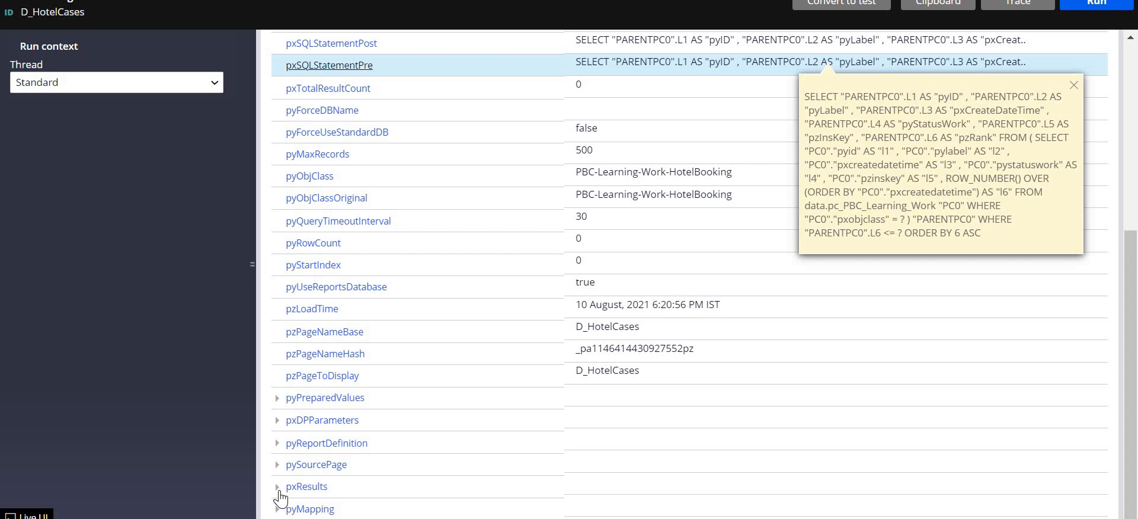
Step: Expand pxResults and examine the first result's pyID and the details of the fifth result
{"action": "left_click", "coordinate": [277, 488]}
{"action": "left_click", "coordinate": [1074, 85]}
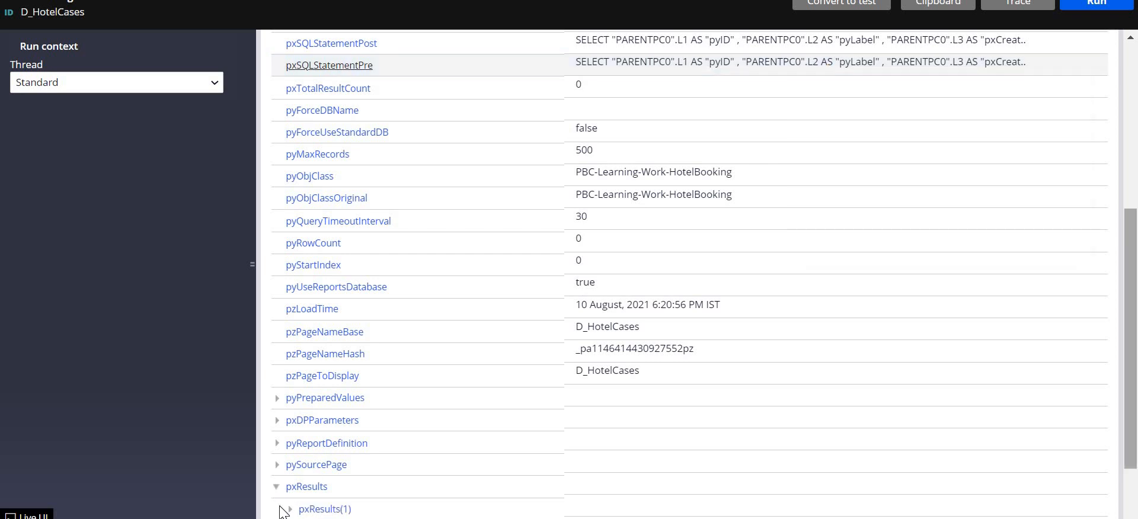
{"action": "left_click", "coordinate": [291, 511]}
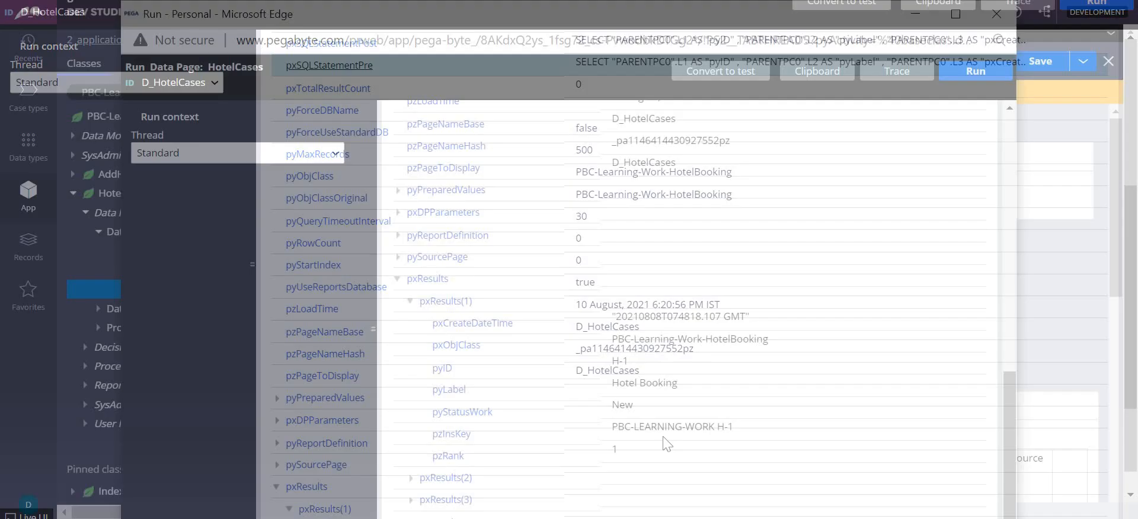
{"action": "left_click", "coordinate": [662, 433]}
{"action": "left_click", "coordinate": [628, 367]}
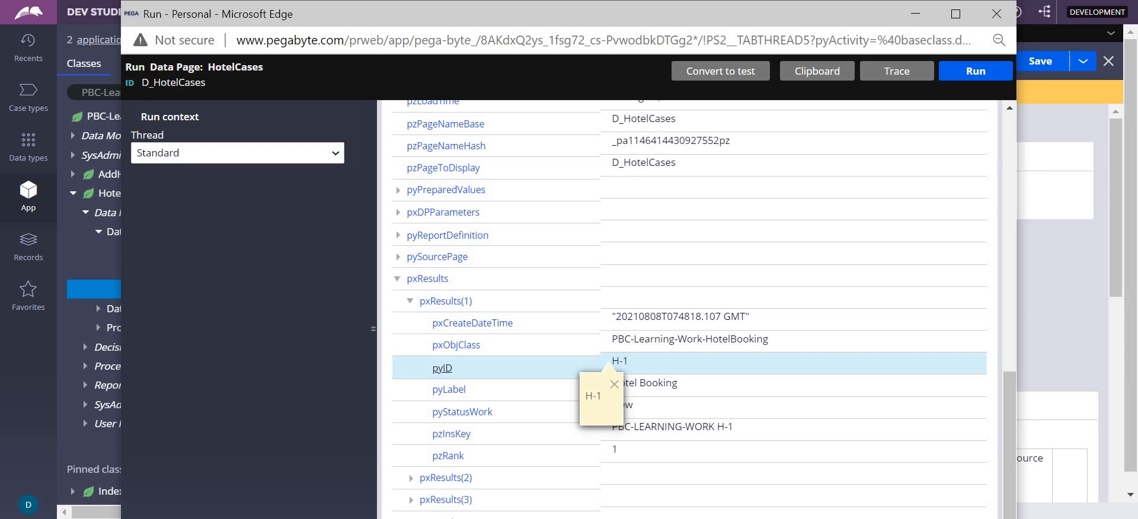
{"action": "left_click_drag", "start_coordinate": [689, 13], "coordinate": [715, 0]}
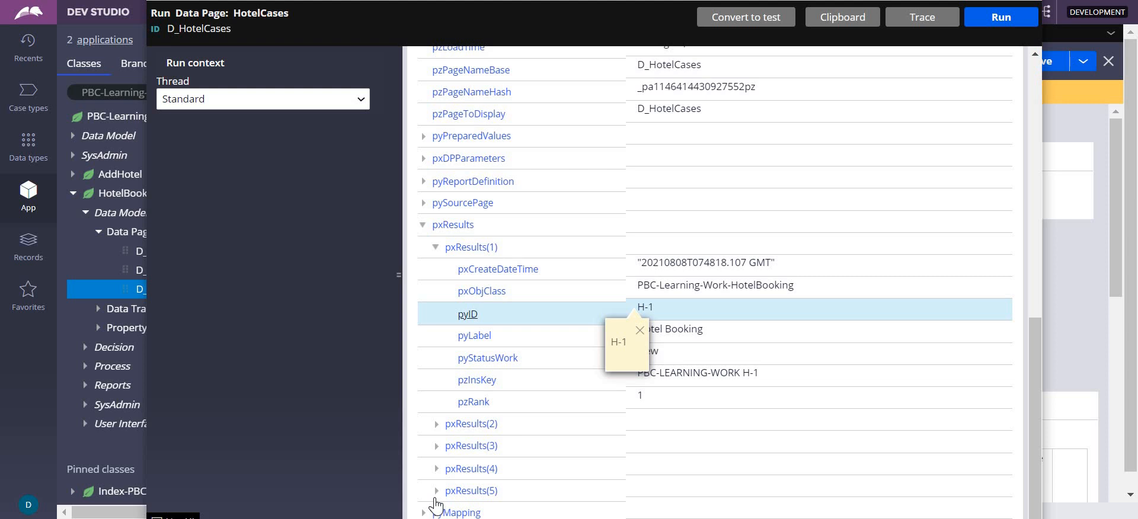
{"action": "left_click", "coordinate": [437, 492]}
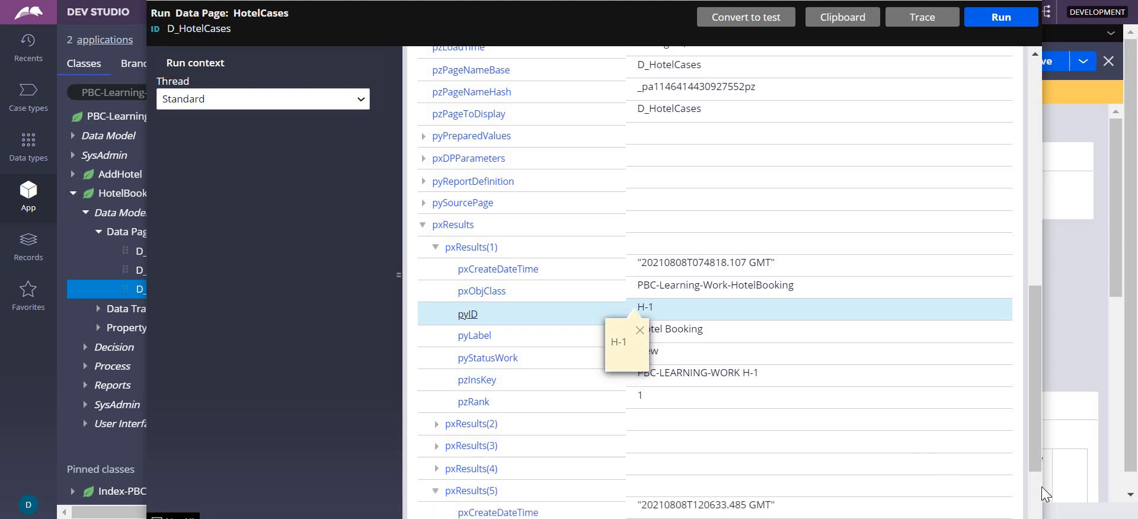
{"action": "left_click_drag", "start_coordinate": [1037, 465], "coordinate": [1037, 515]}
Step: Set the Choice parameter to Top and run the data page again
{"action": "left_click_drag", "start_coordinate": [1035, 379], "coordinate": [1036, 126]}
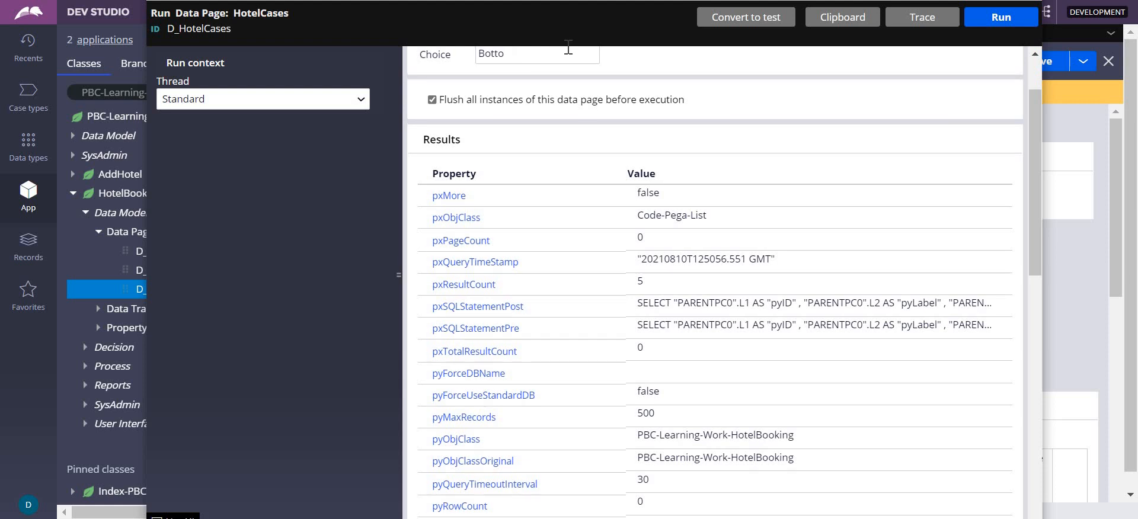
{"action": "key", "text": "BackSpace"}
{"action": "key", "text": "BackSpace"}
{"action": "key", "text": "BackSpace"}
{"action": "key", "text": "BackSpace"}
{"action": "key", "text": "Caps_Lock"}
{"action": "key", "text": "Caps_Lock"}
{"action": "type", "text": "T"}
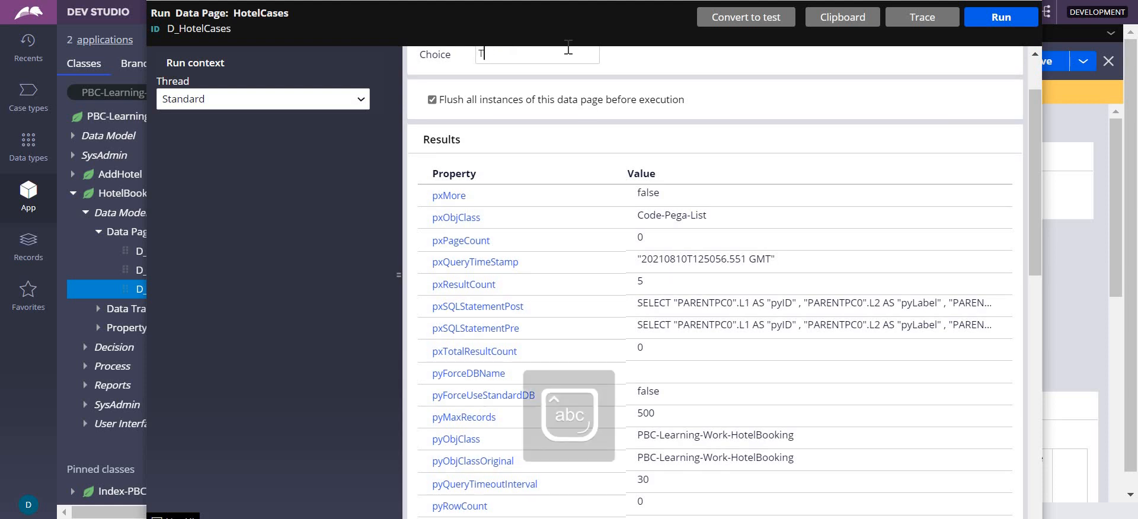
{"action": "type", "text": "op"}
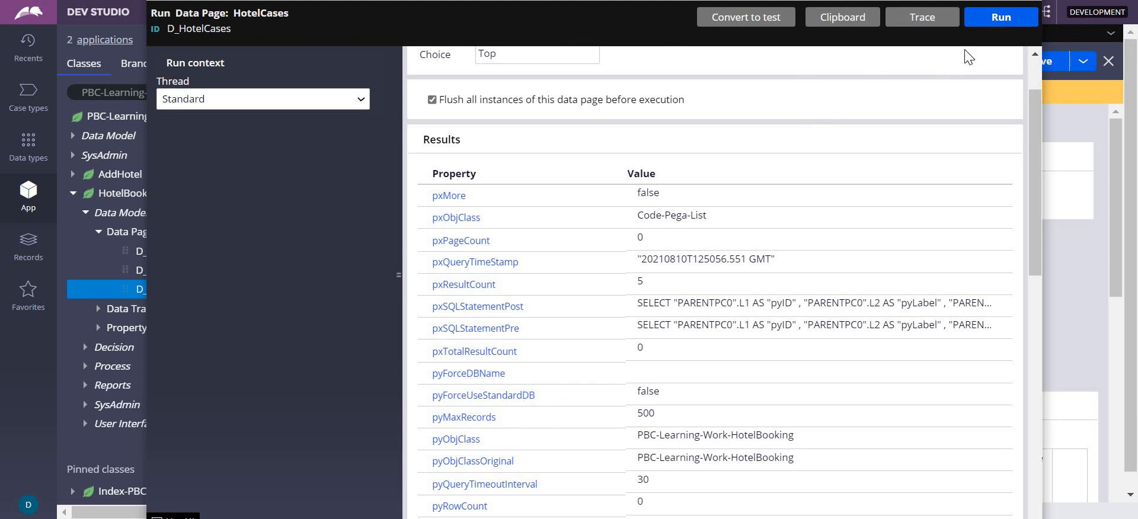
{"action": "left_click", "coordinate": [989, 24]}
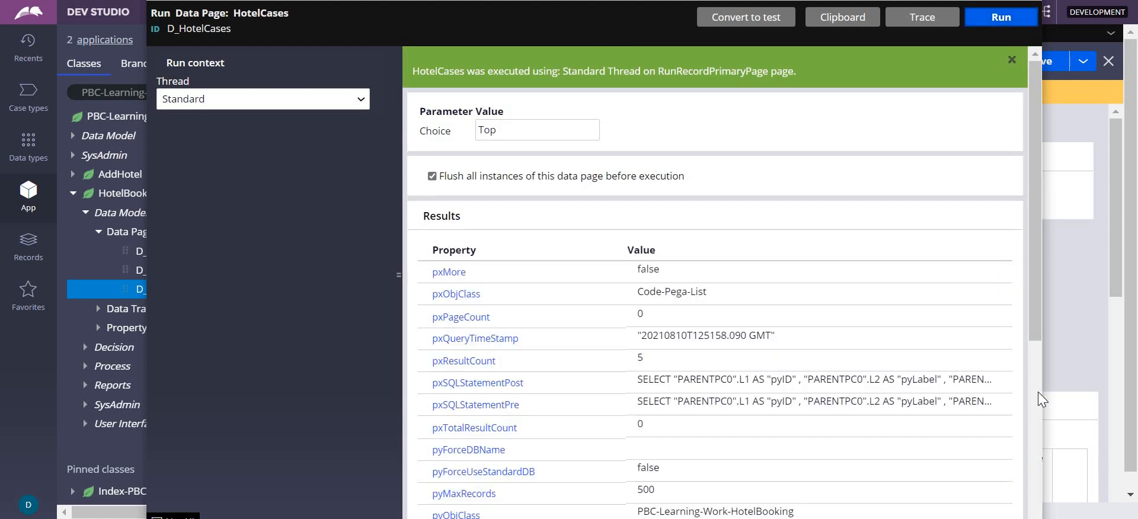
Step: Expand pxResults for the Top run and examine the first result's creation date and ID
{"action": "scroll", "coordinate": [1038, 392], "scroll_direction": "down", "scroll_amount": 5}
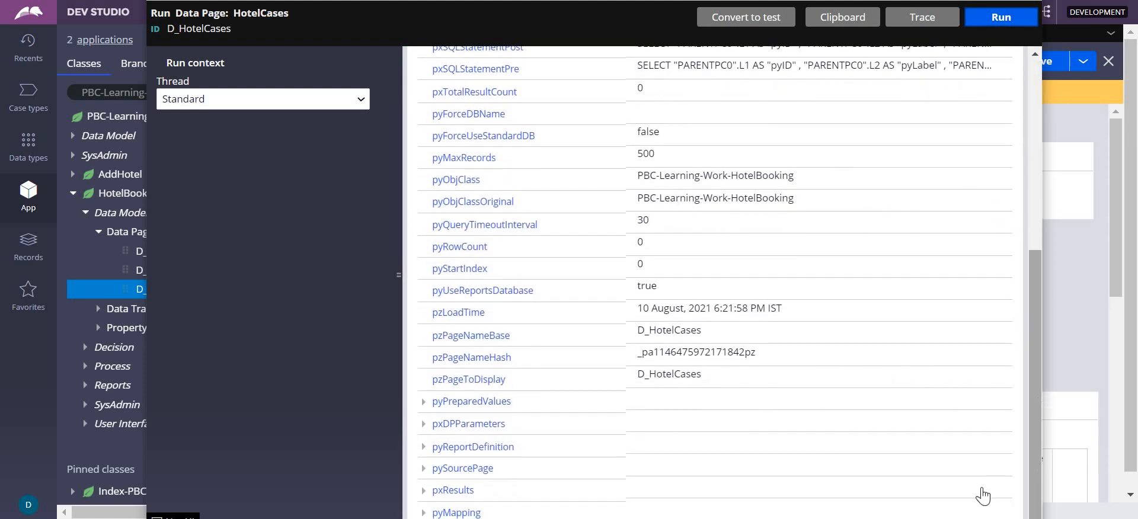
{"action": "left_click", "coordinate": [425, 491]}
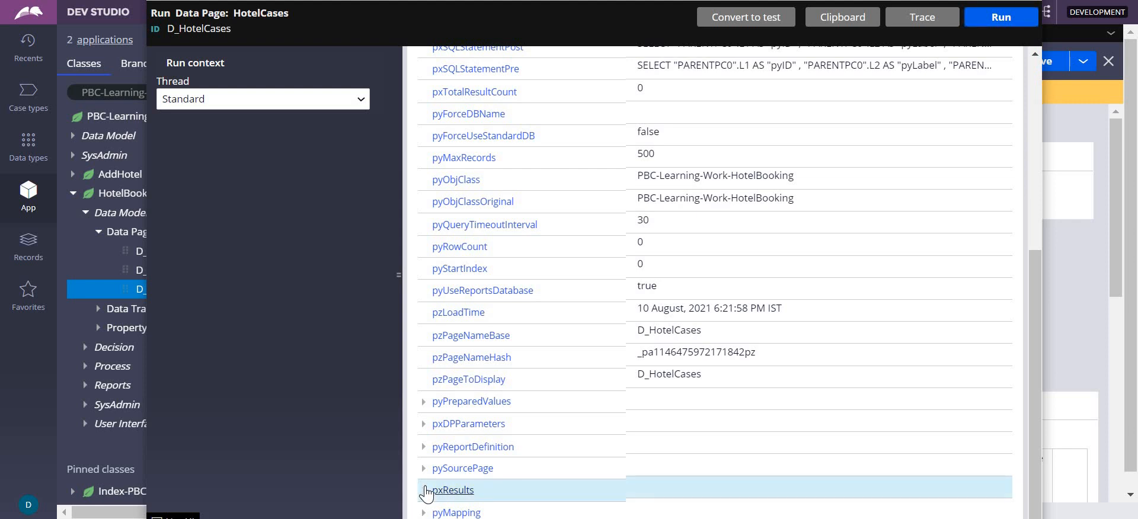
{"action": "scroll", "coordinate": [549, 425], "scroll_direction": "down", "scroll_amount": 2}
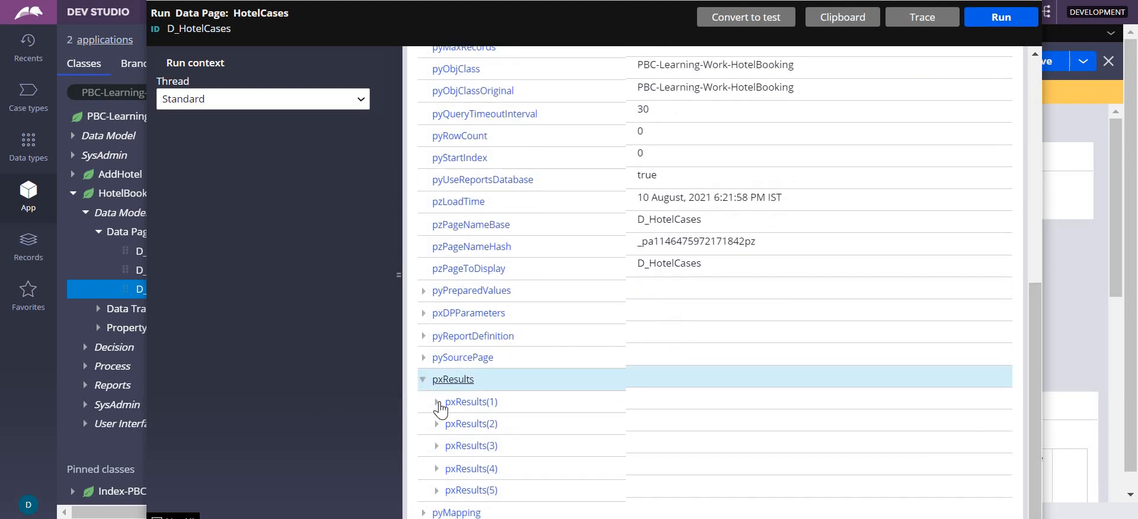
{"action": "left_click", "coordinate": [439, 403]}
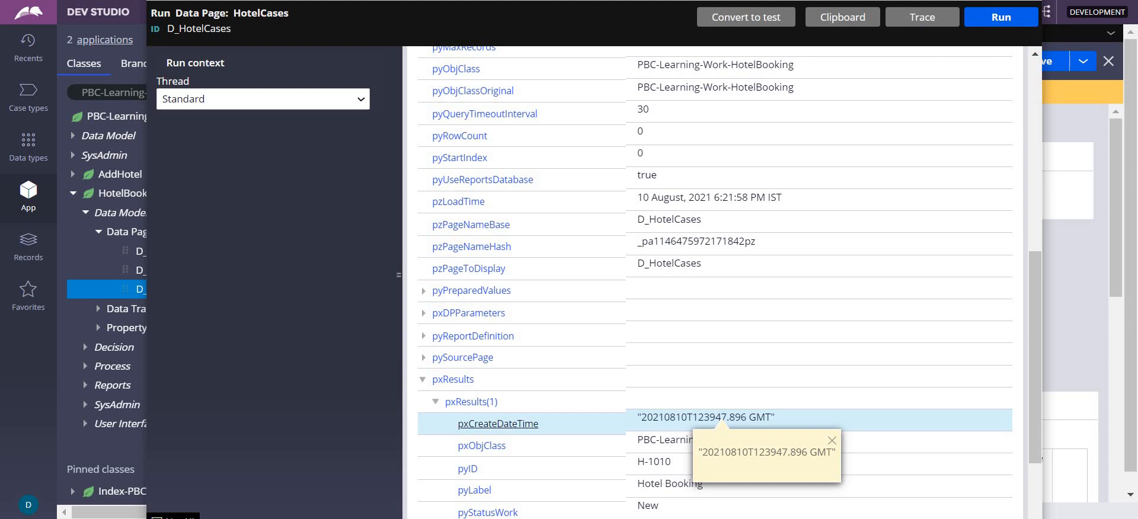
Step: Return to the main Dev Studio window and open the HotelBooking class
{"action": "left_click", "coordinate": [63, 190]}
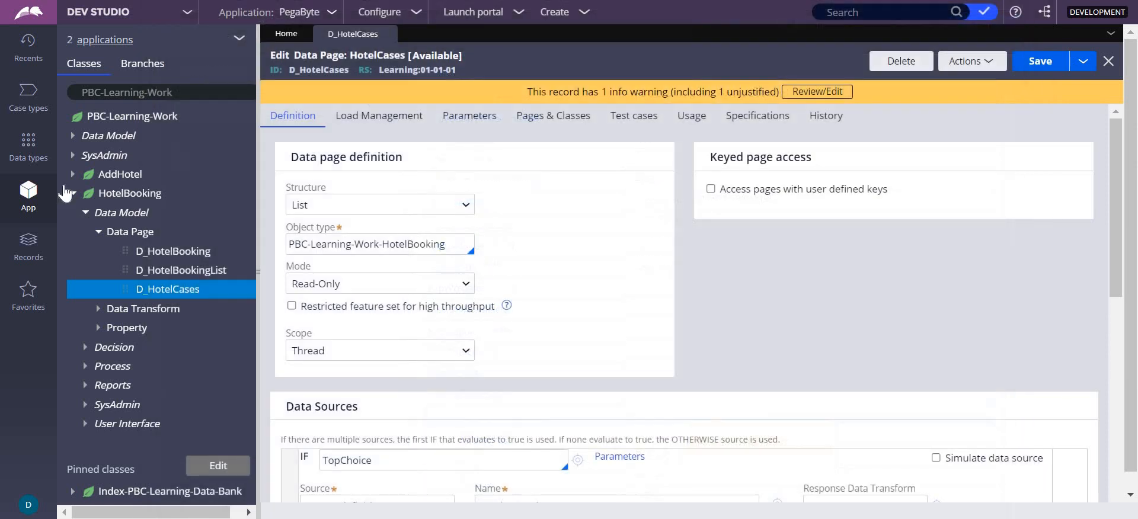
{"action": "left_click", "coordinate": [123, 195]}
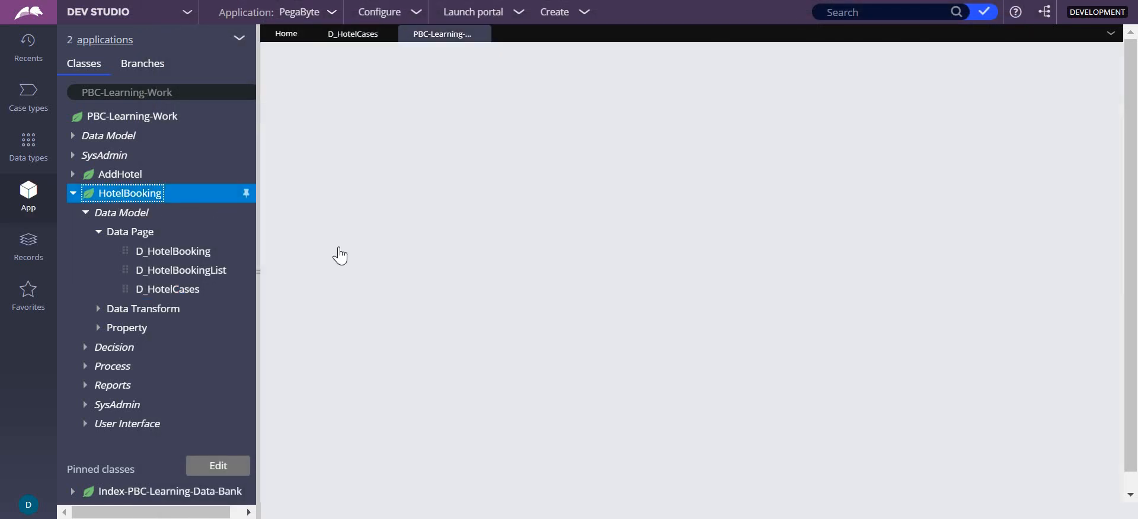